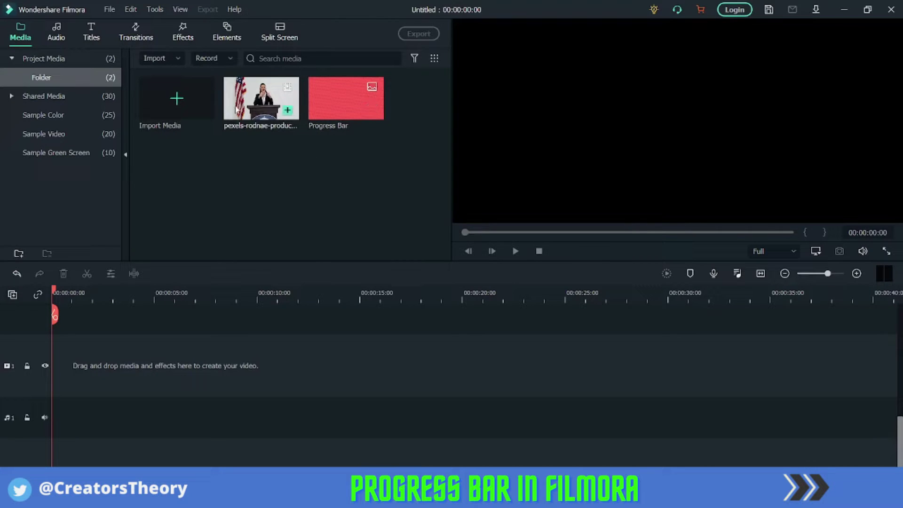
Put the pexels podium speaker clip on video track 1, keep project settings, and preview it.
left_click_drag(246, 109, 87, 393)
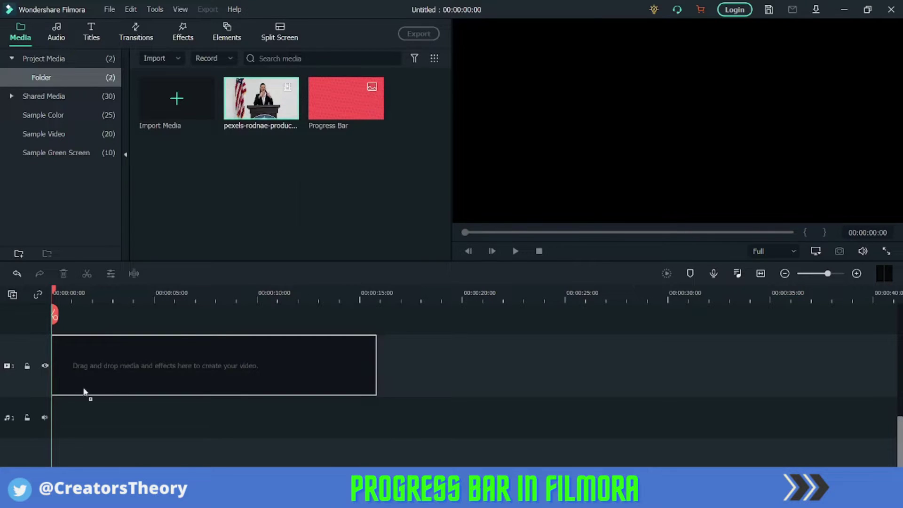
left_click(525, 268)
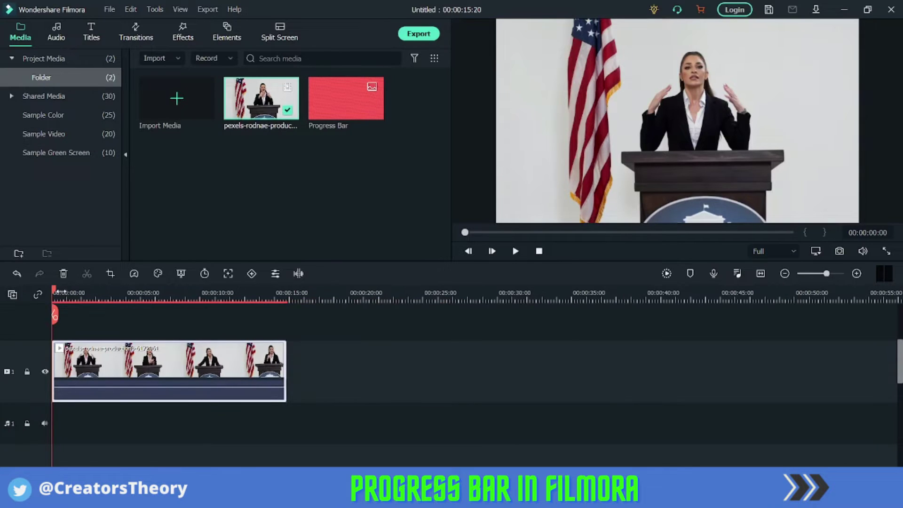
mouse_move(54, 314)
left_mouse_down()
mouse_move(281, 329)
mouse_move(92, 332)
left_mouse_up()
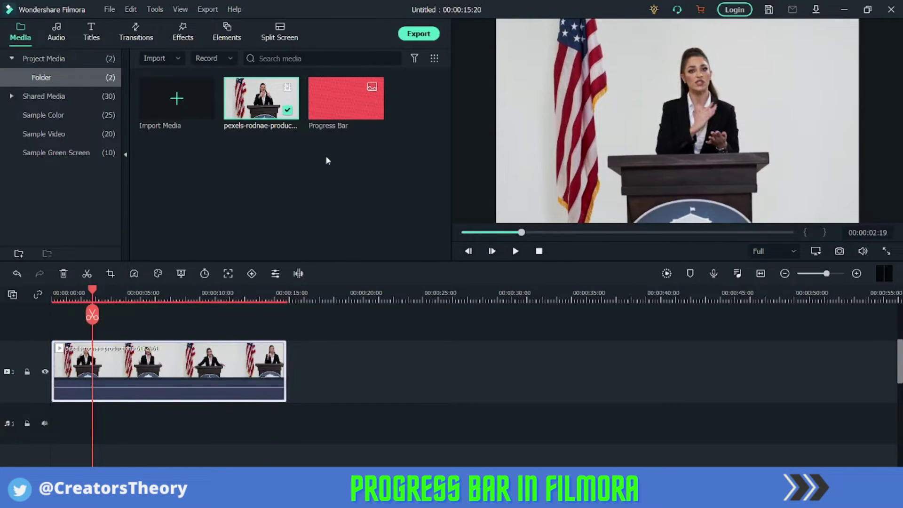
Add the Progress Bar image on track 2, stretch it to the video's length, and move it to the bottom edge.
left_click(340, 100)
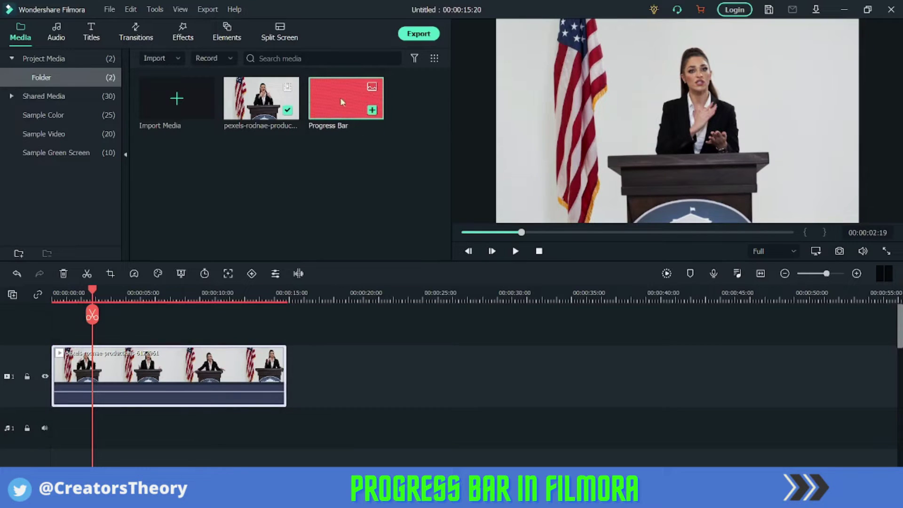
left_click_drag(332, 106, 143, 329)
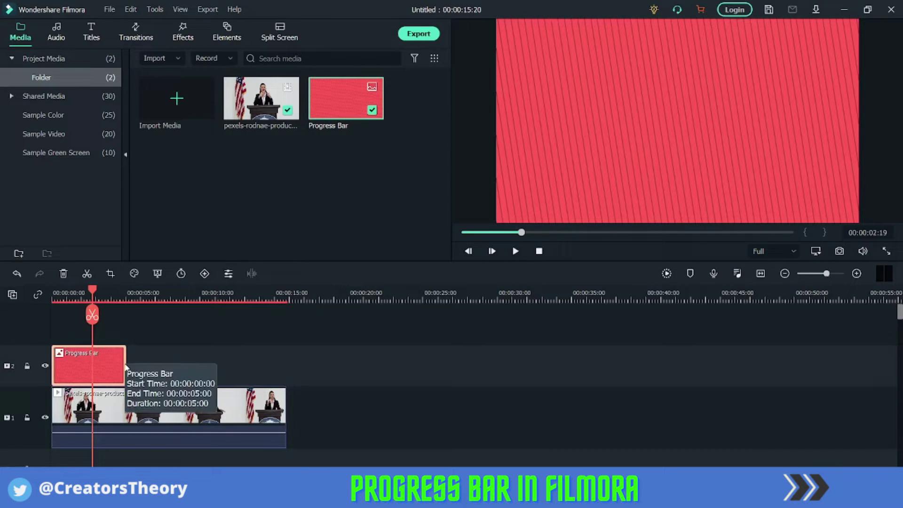
left_click_drag(126, 361, 287, 365)
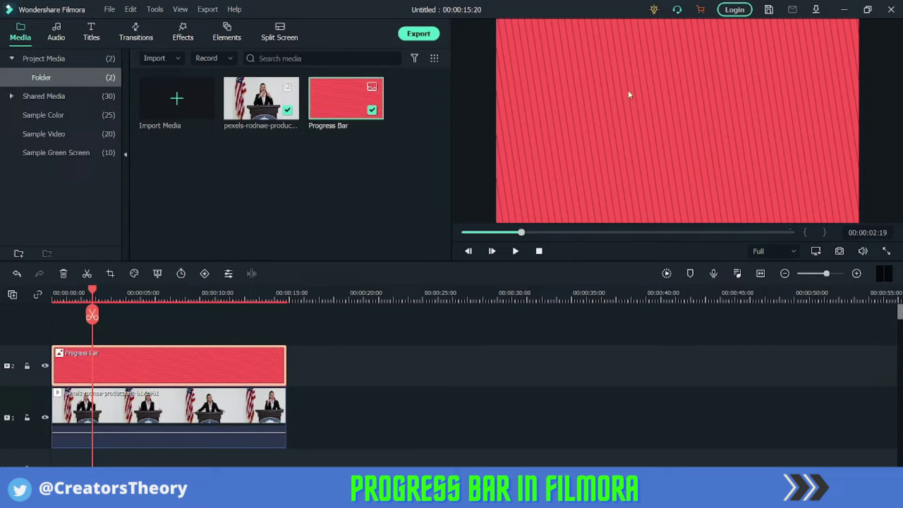
mouse_move(629, 90)
left_mouse_down()
mouse_move(618, 185)
mouse_move(626, 268)
left_mouse_up()
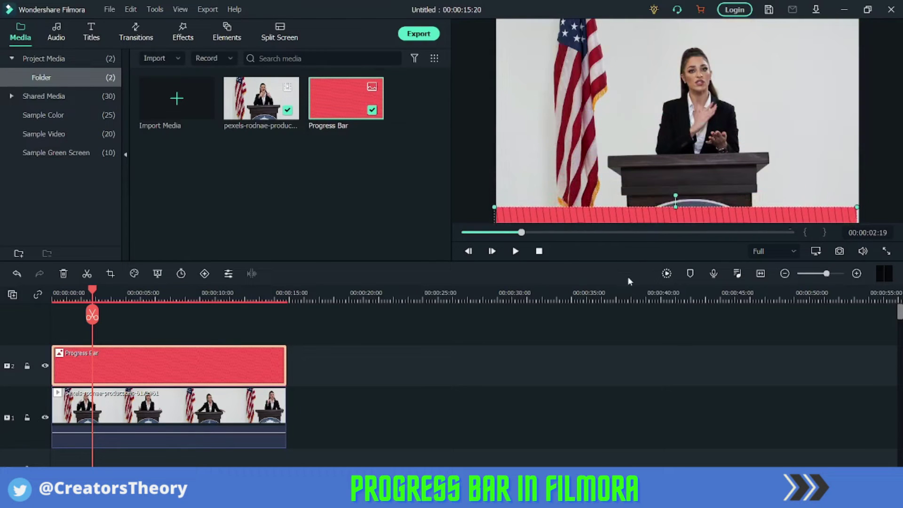
left_click_drag(626, 269, 633, 288)
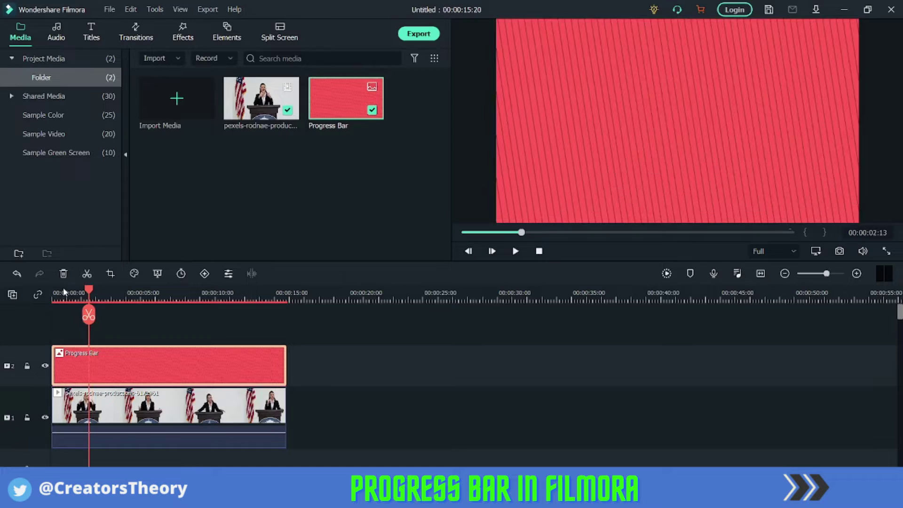
Return the playhead to 0:00 and open the Progress Bar clip's Animation settings.
left_click(63, 287)
left_click_drag(63, 288, 35, 284)
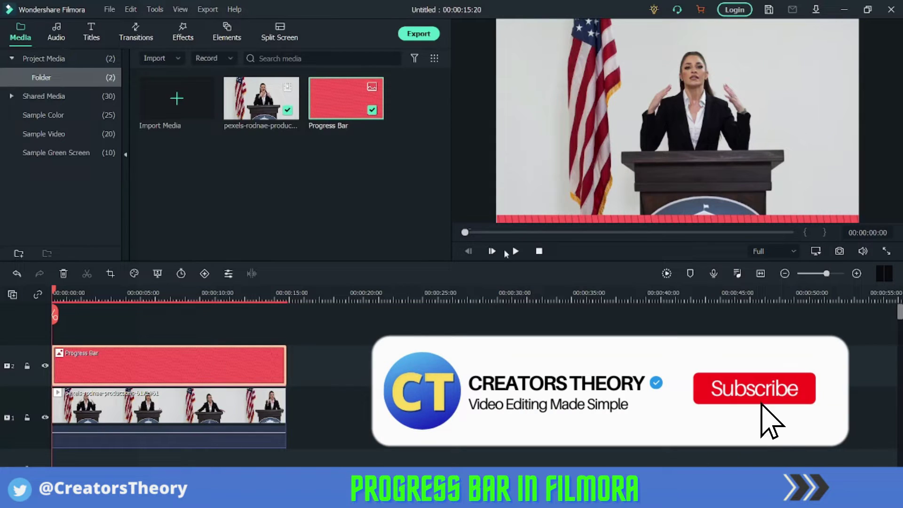
double_click(202, 362)
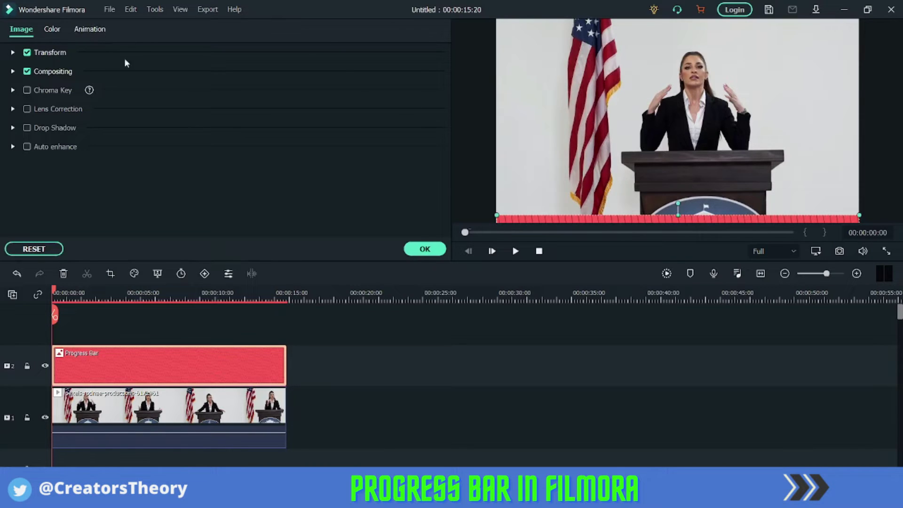
left_click(87, 31)
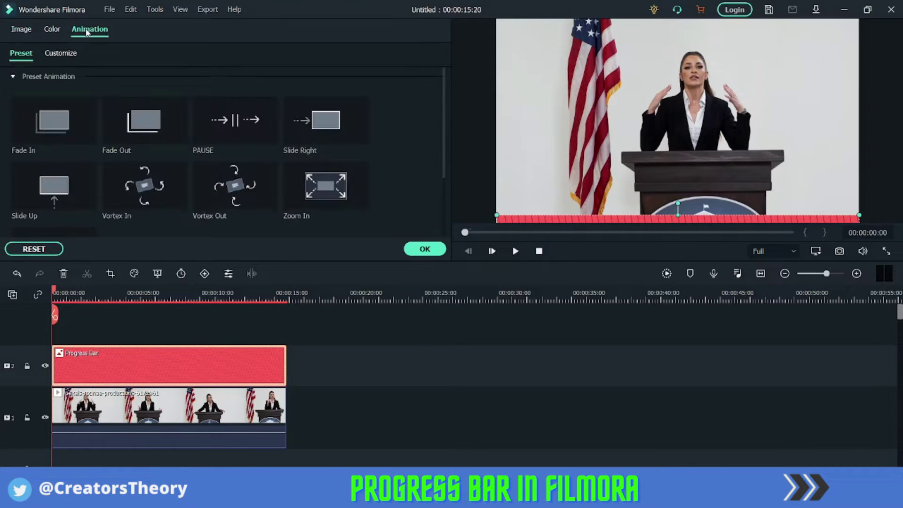
Add a Customize start keyframe with the red bar moved fully off-screen left at 0:00.
left_click(57, 55)
left_click(167, 93)
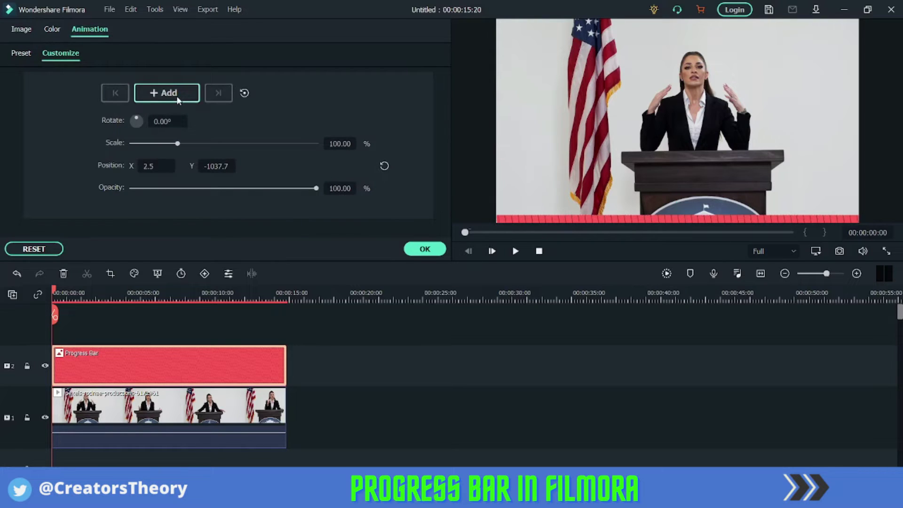
left_click_drag(667, 222, 470, 216)
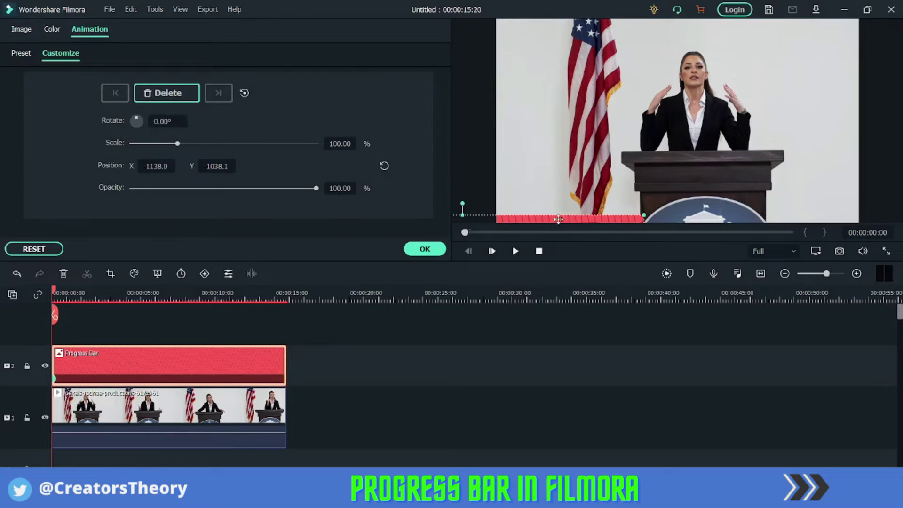
mouse_move(558, 218)
left_mouse_down()
mouse_move(465, 220)
mouse_move(486, 216)
mouse_move(476, 220)
left_mouse_up()
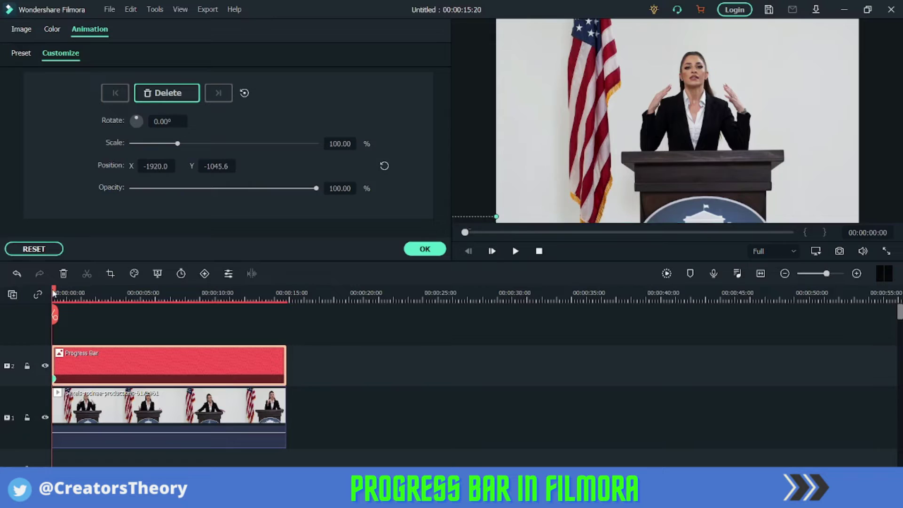
At the clip's end, keyframe the red bar back across the bottom, then return to the start.
left_click_drag(54, 294, 285, 313)
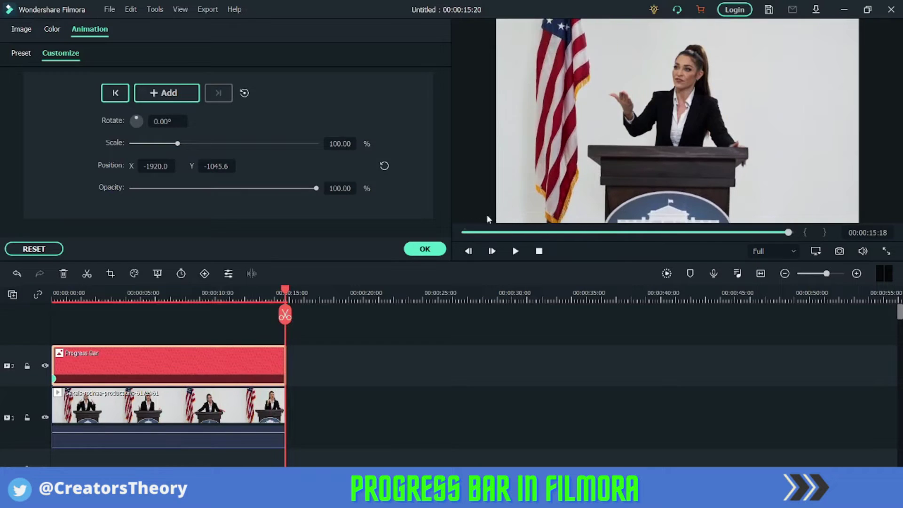
left_click_drag(490, 220, 847, 217)
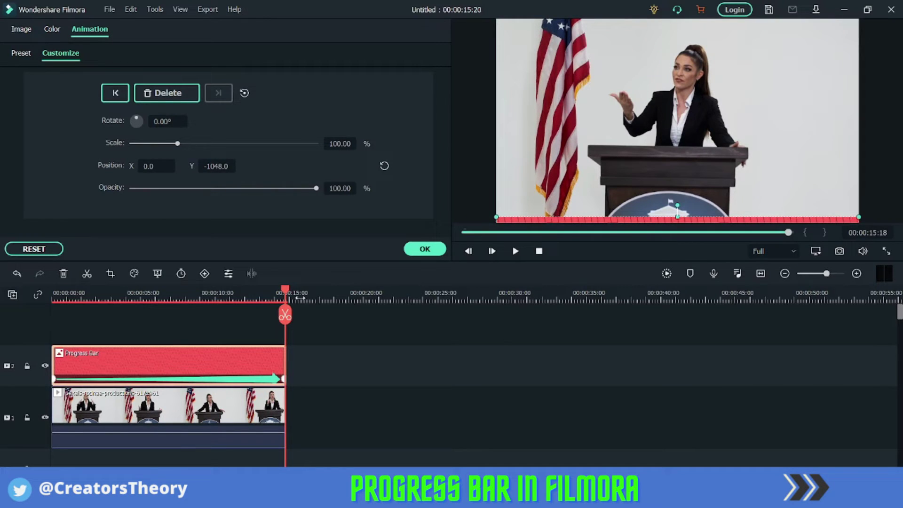
left_click_drag(285, 292, 18, 295)
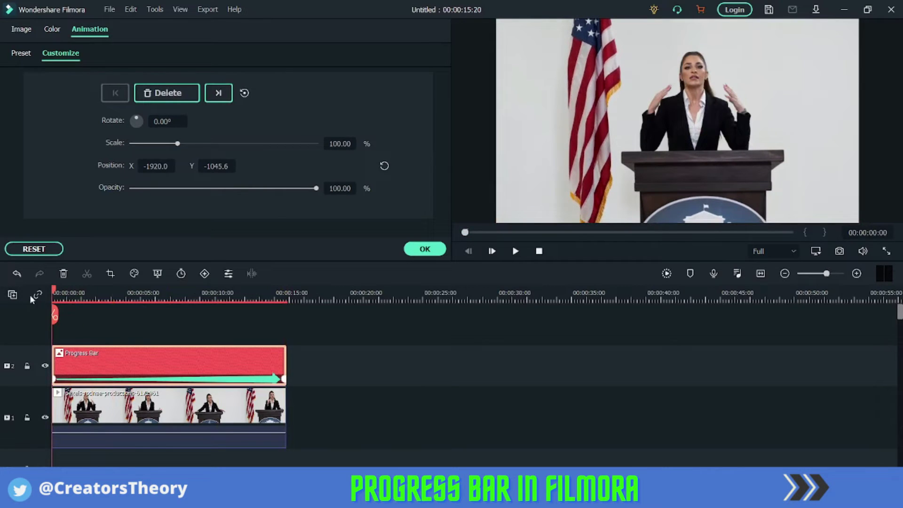
Play back the sliding red bar, confirm with OK, and return the playhead to the start.
left_click(516, 251)
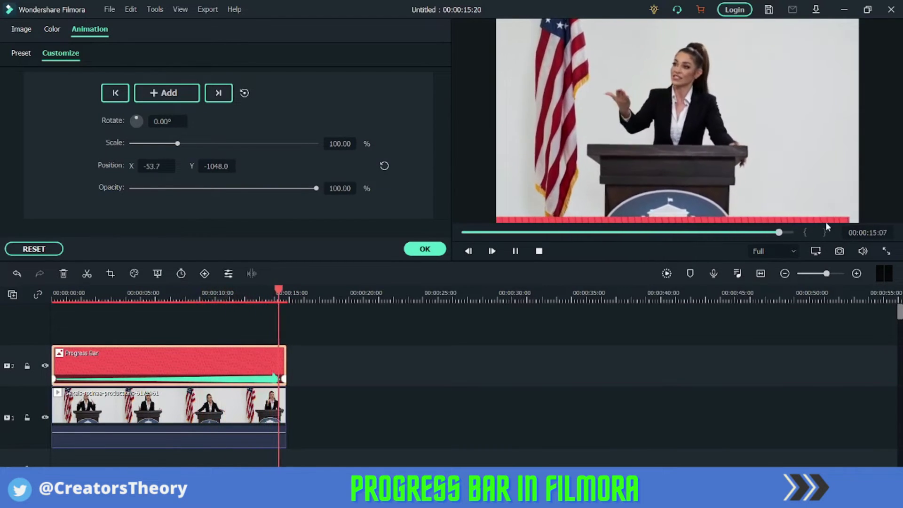
left_click(435, 251)
left_click_drag(288, 291, 57, 292)
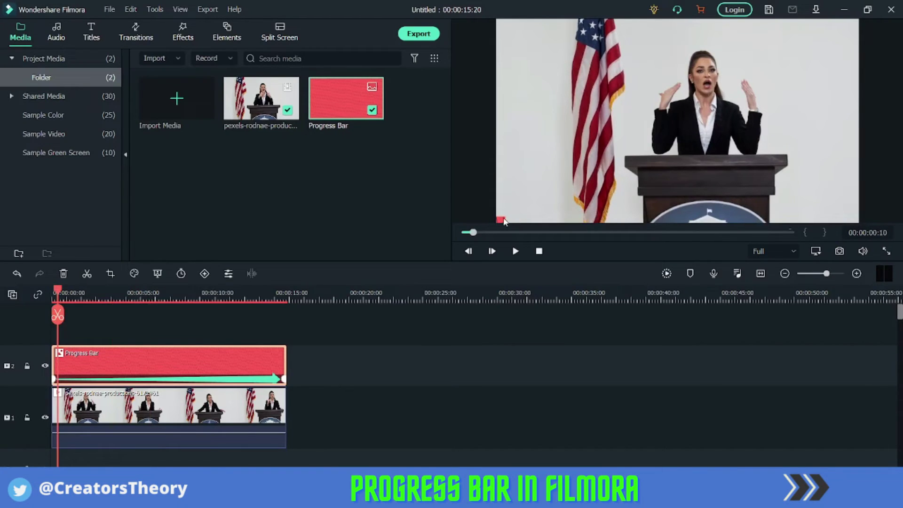
Add the Green sample-colour clip on track 3 and scrub a few seconds in.
left_click(63, 120)
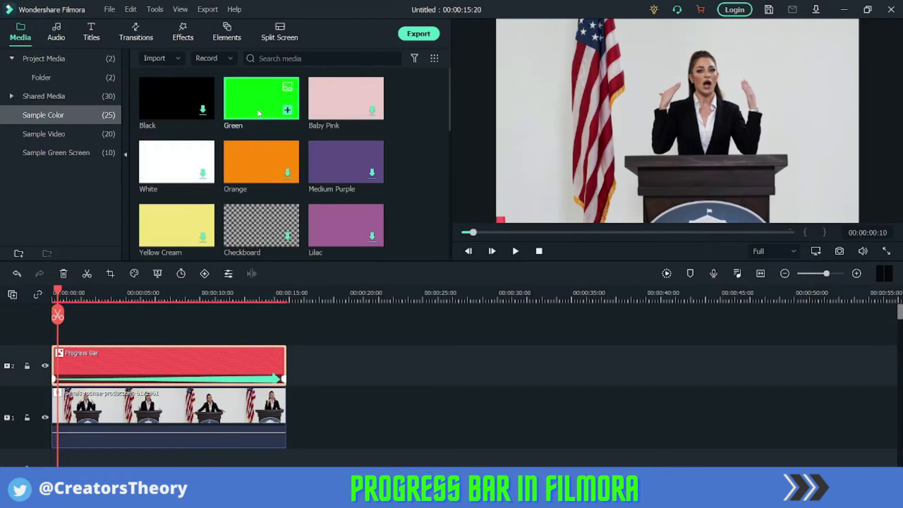
left_click_drag(257, 113, 68, 327)
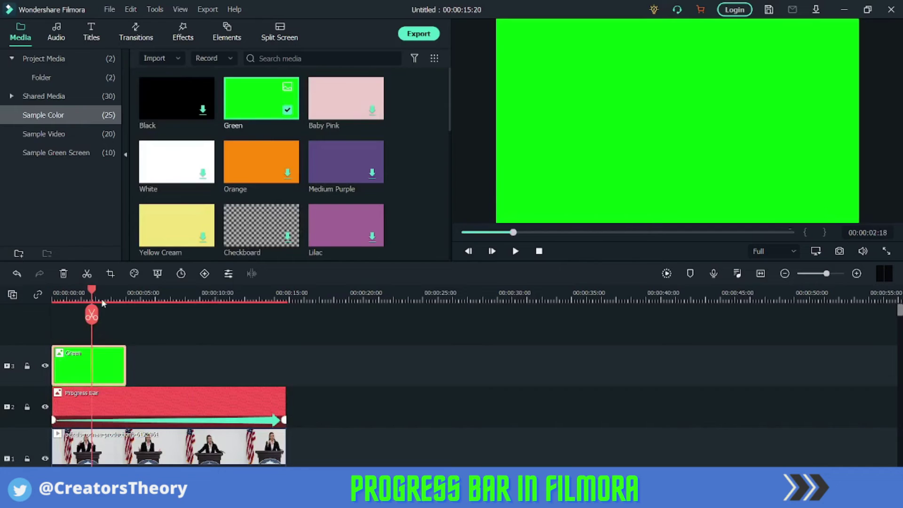
left_click_drag(59, 294, 118, 301)
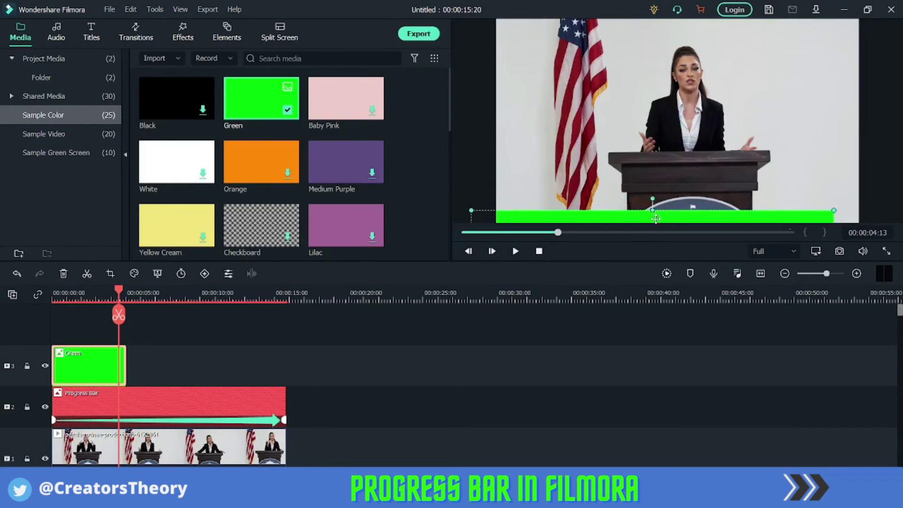
Position the green layer in the preview over the frame's lower third.
left_click_drag(657, 219, 657, 220)
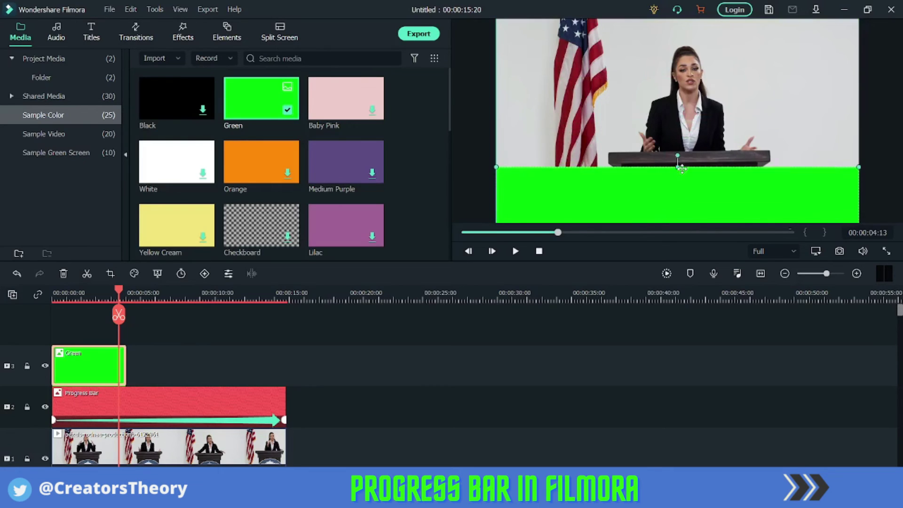
mouse_move(656, 218)
left_mouse_down()
mouse_move(701, 203)
mouse_move(703, 89)
left_mouse_up()
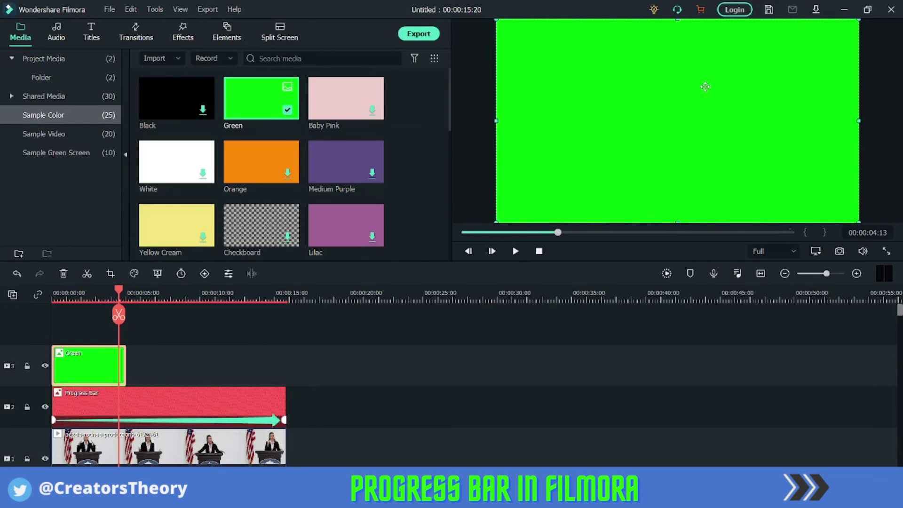
mouse_move(704, 102)
left_mouse_down()
mouse_move(708, 153)
mouse_move(687, 129)
mouse_move(684, 199)
left_mouse_up()
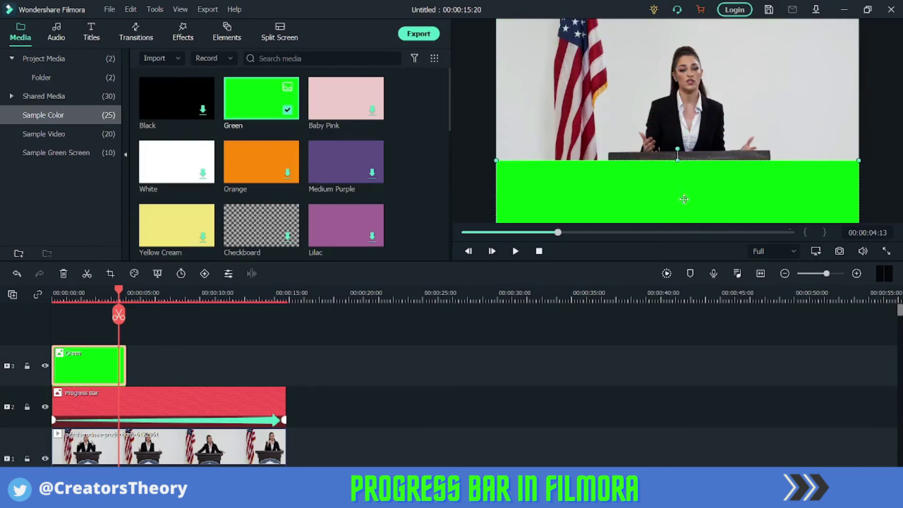